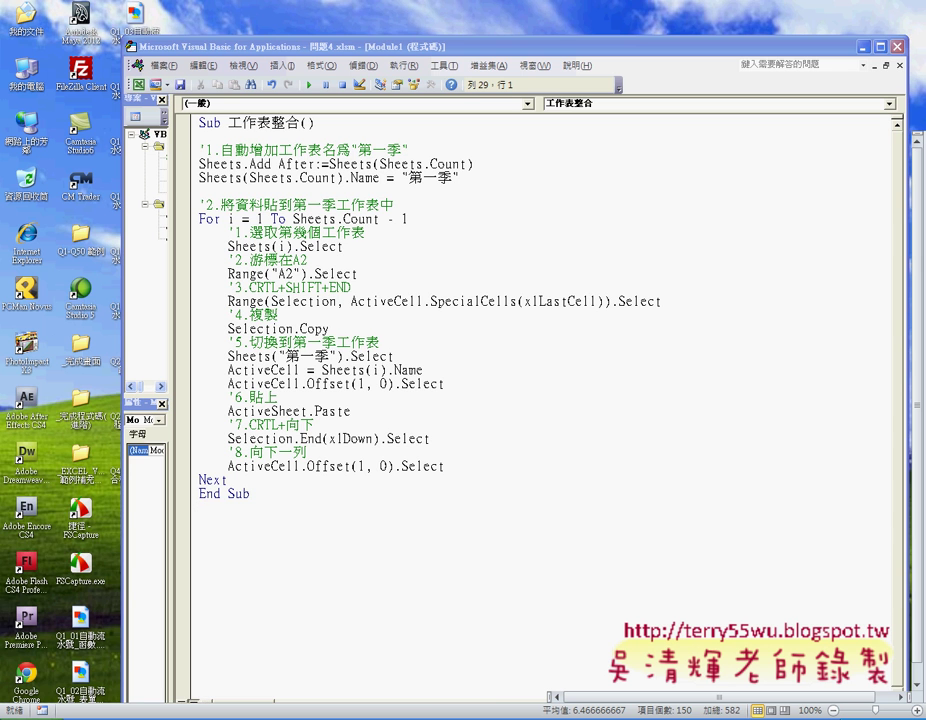
- Check the monthly data in the workbook, then run the 工作表整合 macro
left_click(607, 716)
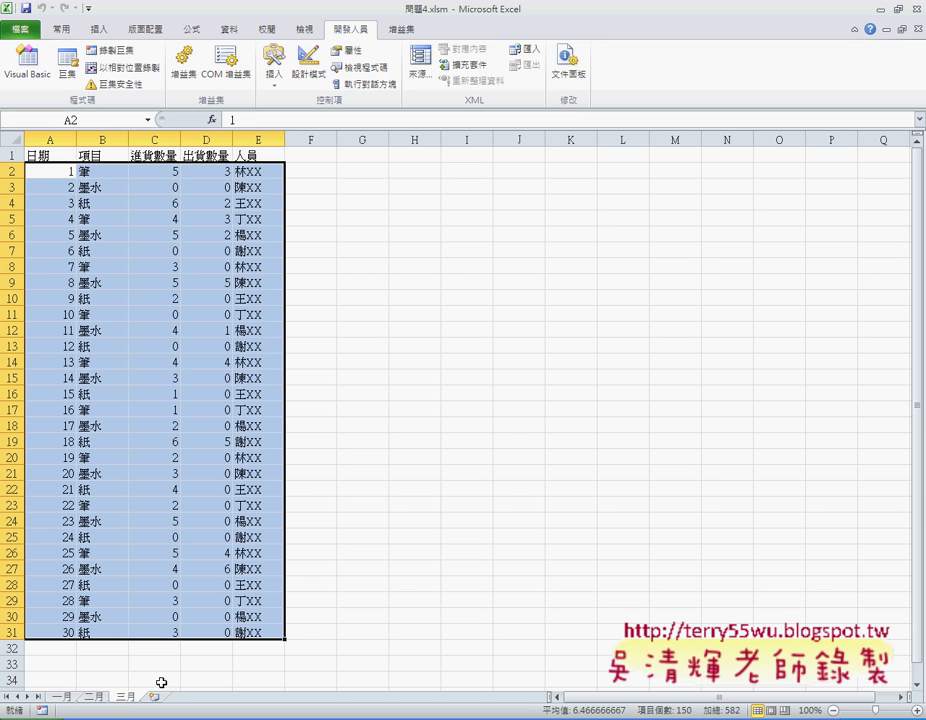
left_click(160, 716)
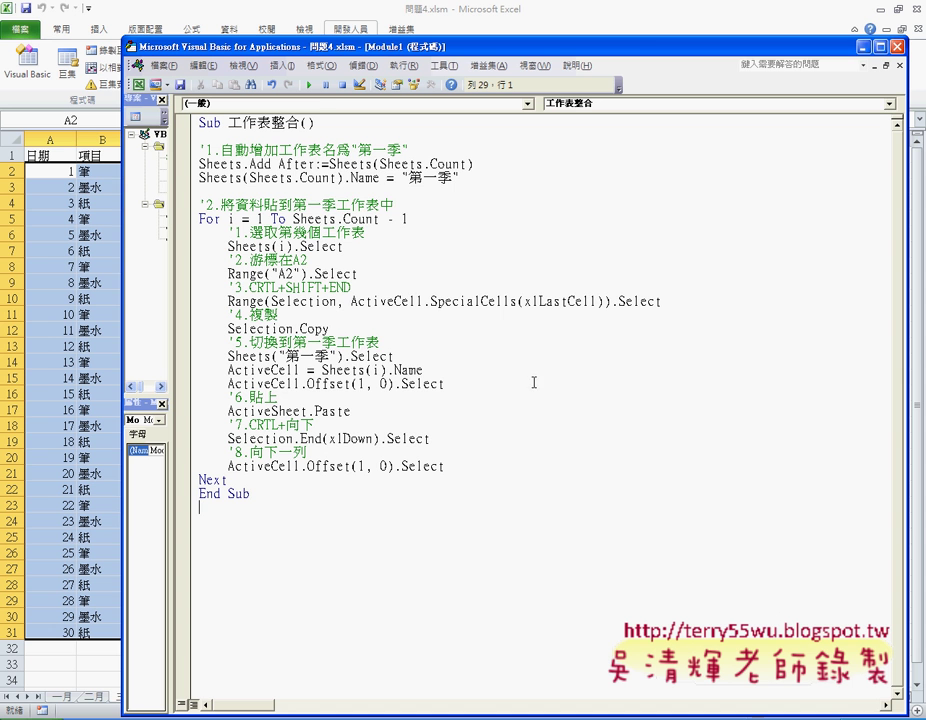
left_click(309, 85)
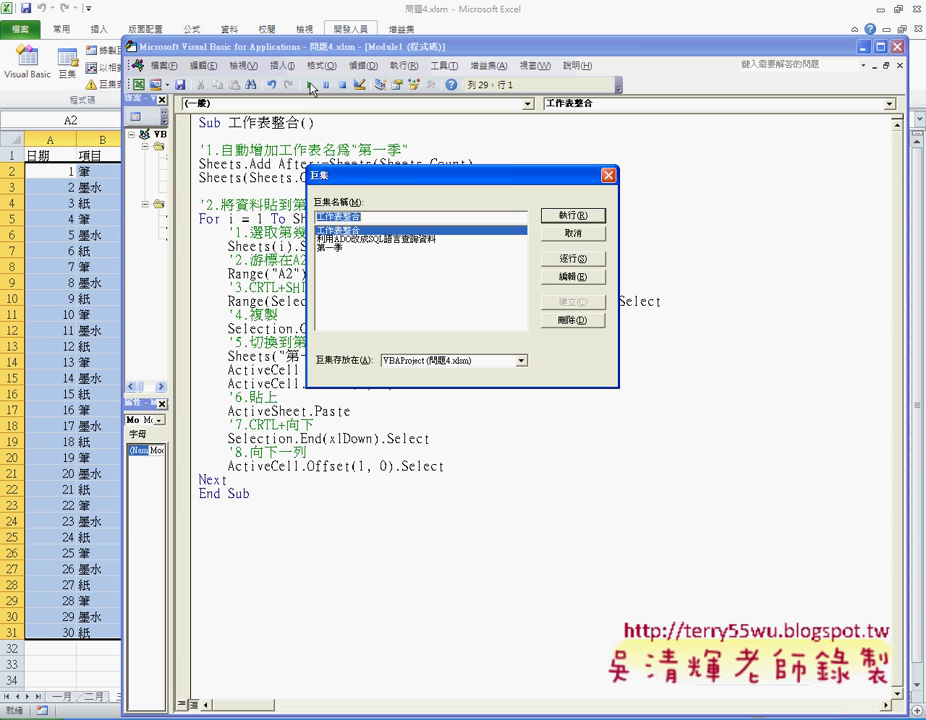
left_click(580, 215)
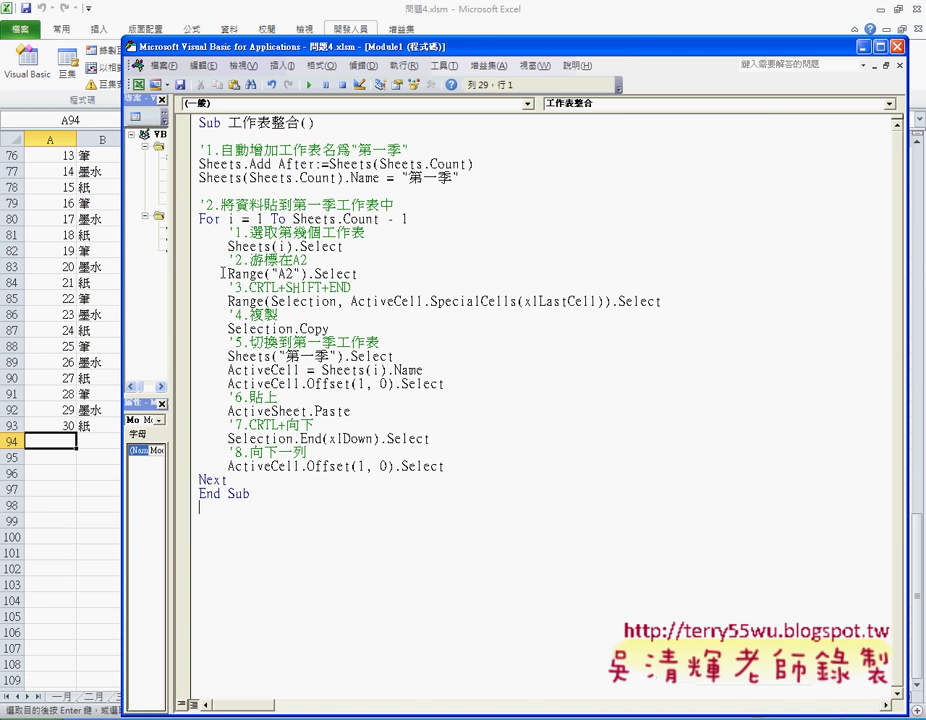
- Rerun 工作表整合 and enter debug mode at the failing line that renames the sheet to 第一季
left_click_drag(377, 51, 622, 43)
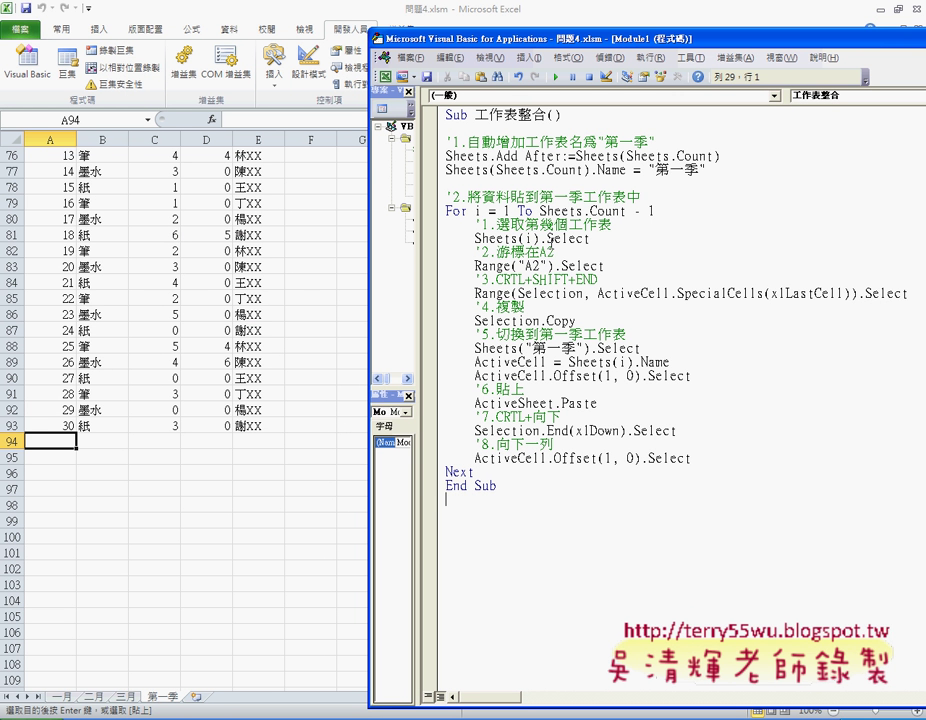
left_click(556, 84)
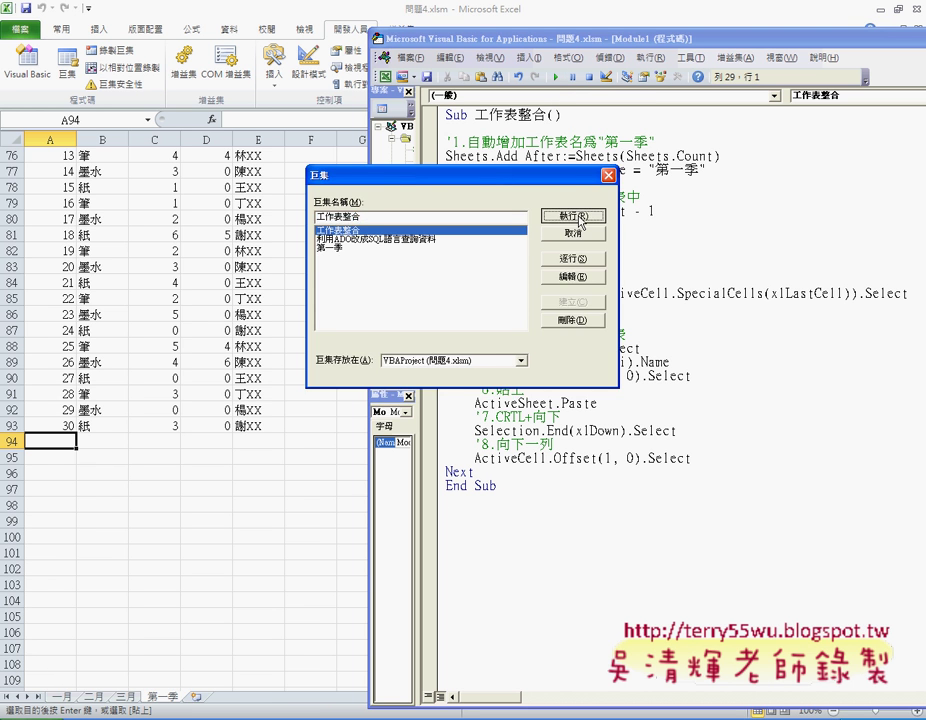
left_click(575, 216)
left_click(380, 314)
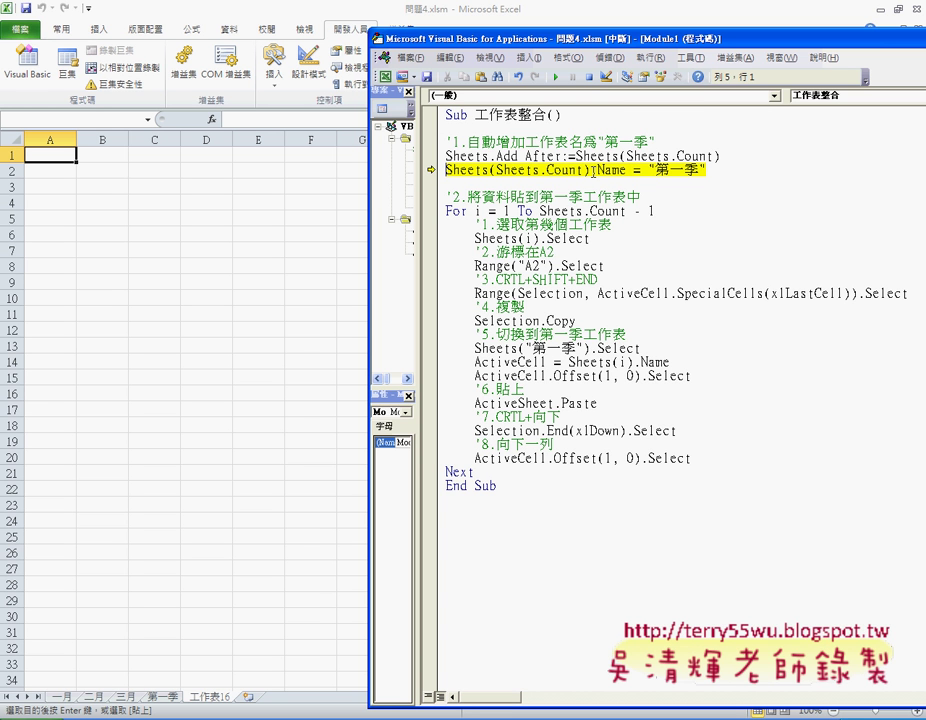
- Add an 'if' line below Sub 工作表整合(), dismiss the compile error, and select Sheets.Count to reuse
mouse_move(560, 171)
left_click(579, 113)
key("Return")
key("Return")
type("i")
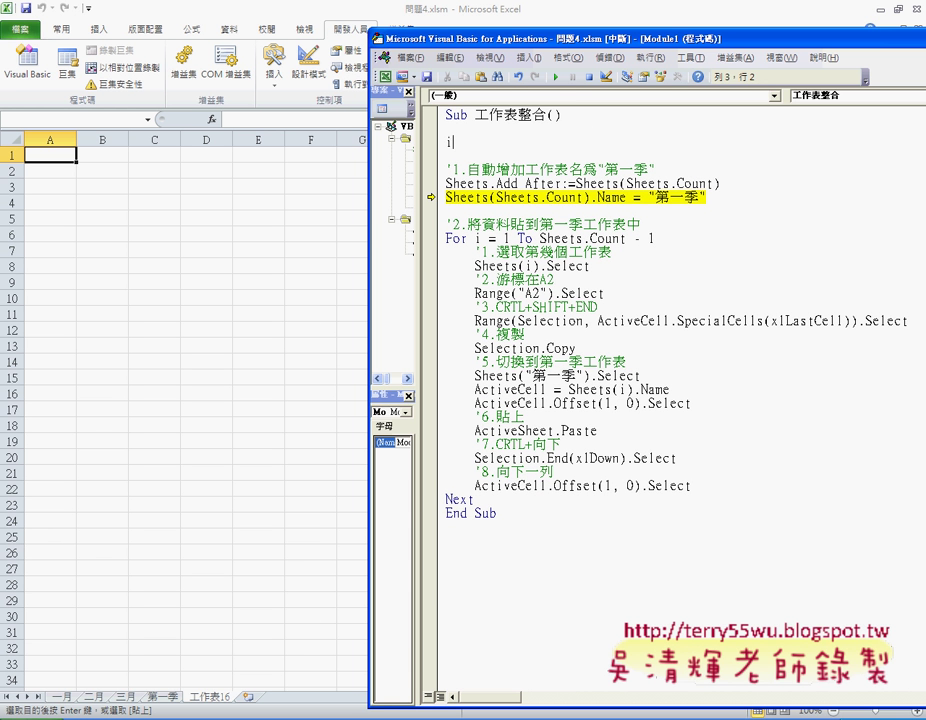
type("f")
key("Down")
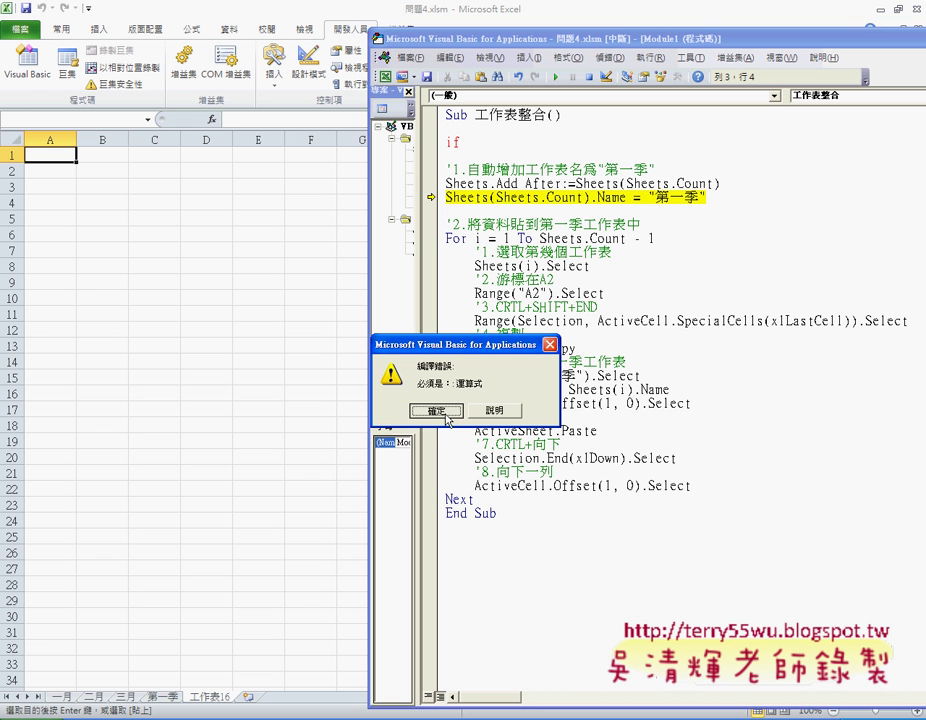
left_click(427, 410)
left_click_drag(497, 197, 581, 197)
key("ctrl+c")
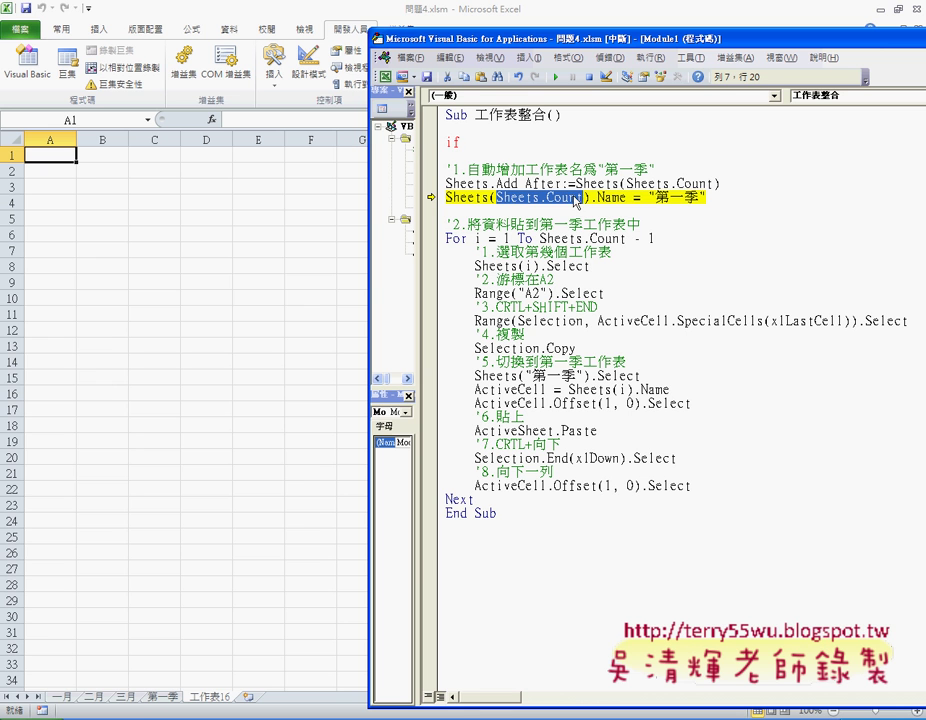
- Complete the line as If Sheets.Count > 3 Then, add End If, and indent the empty body line
left_click(506, 146)
key("ctrl+v")
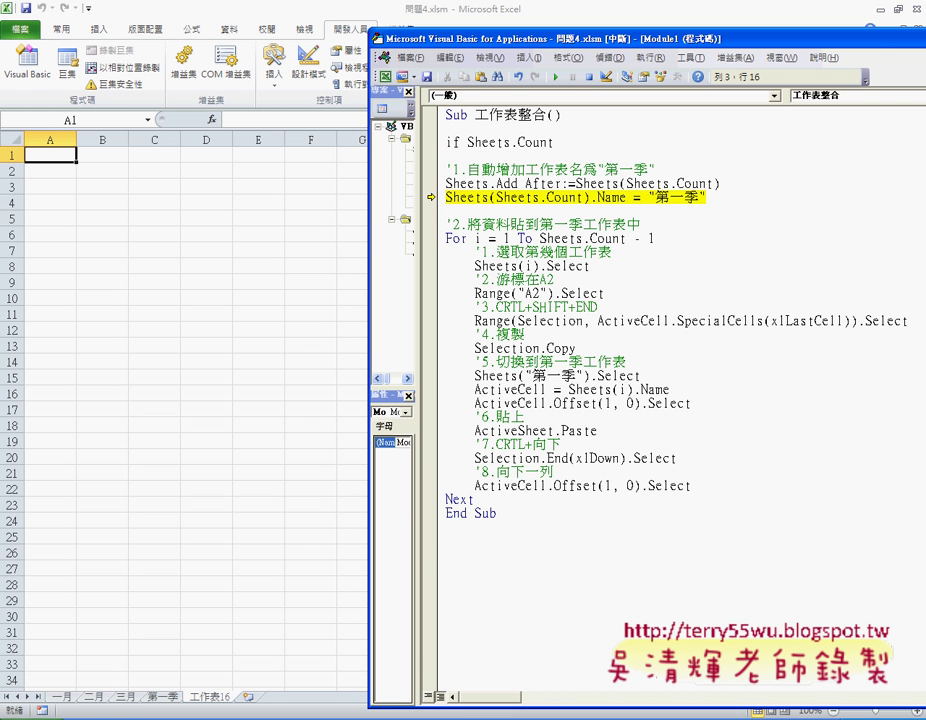
type(">")
type("3 th")
type("en")
key("Return")
key("Return")
type("e")
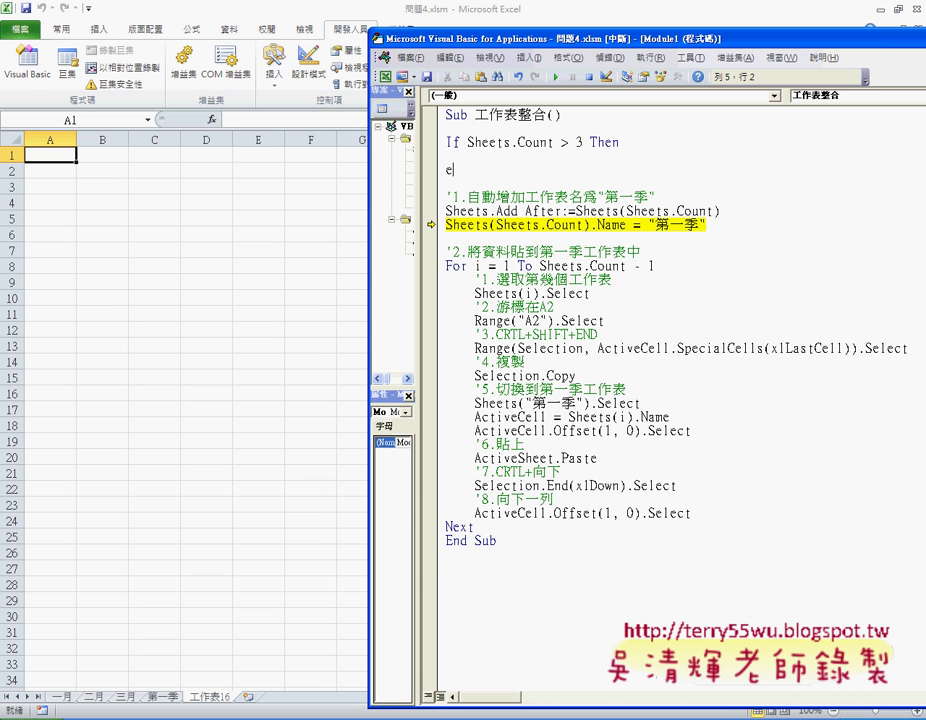
type("nd ")
type("if")
key("Up")
key("Tab")
left_click_drag(467, 142, 585, 142)
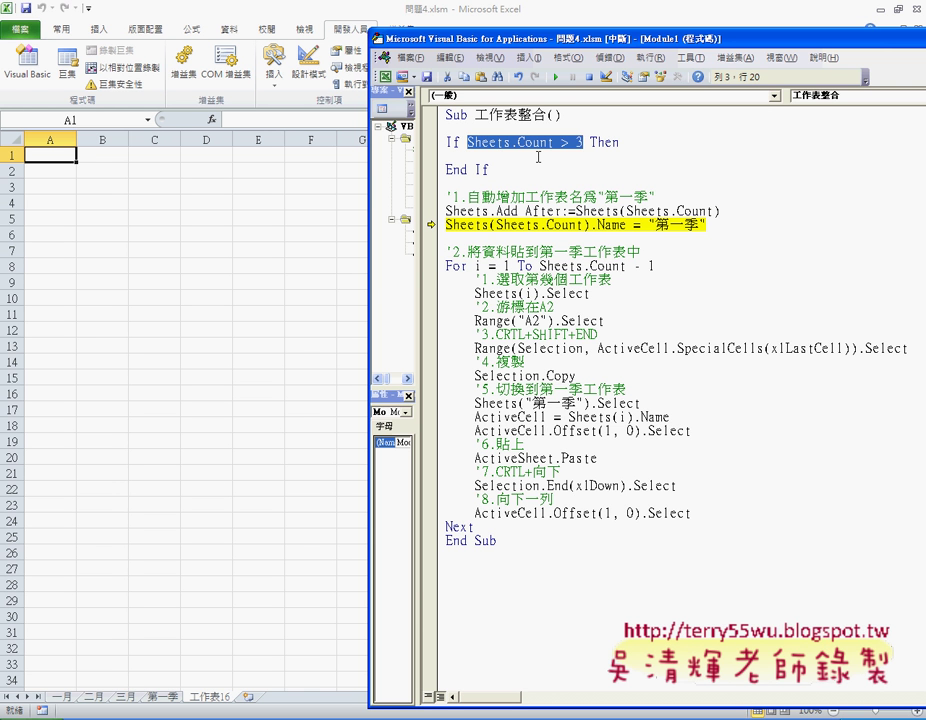
left_click(538, 157)
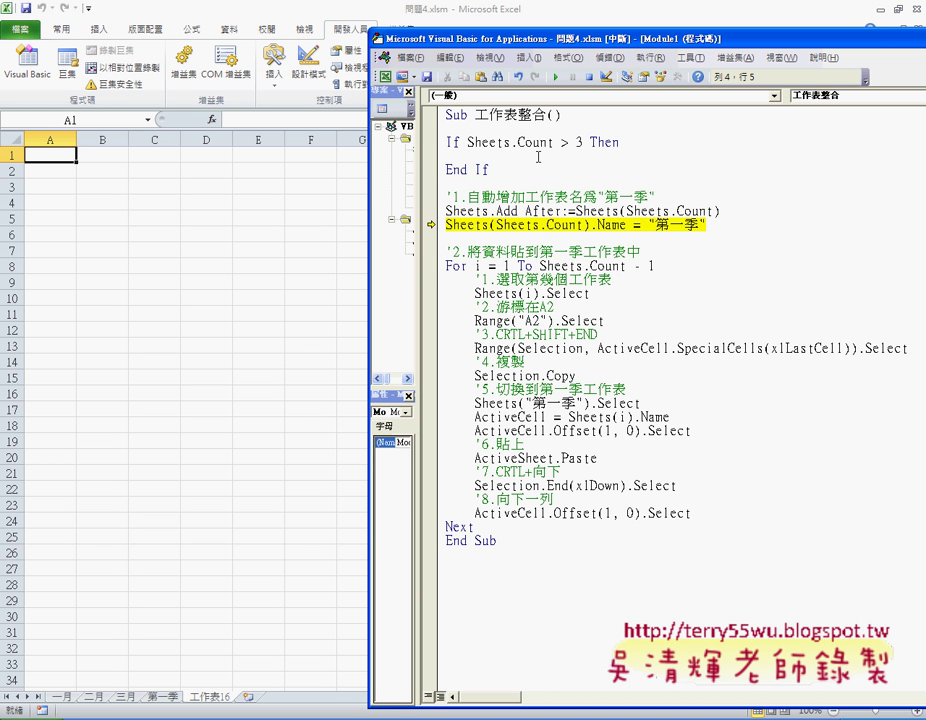
- Type Sheets(4).Delete inside the If block, fixing the 'deltete' typo
type("s")
type("heet")
type("s")
type("(")
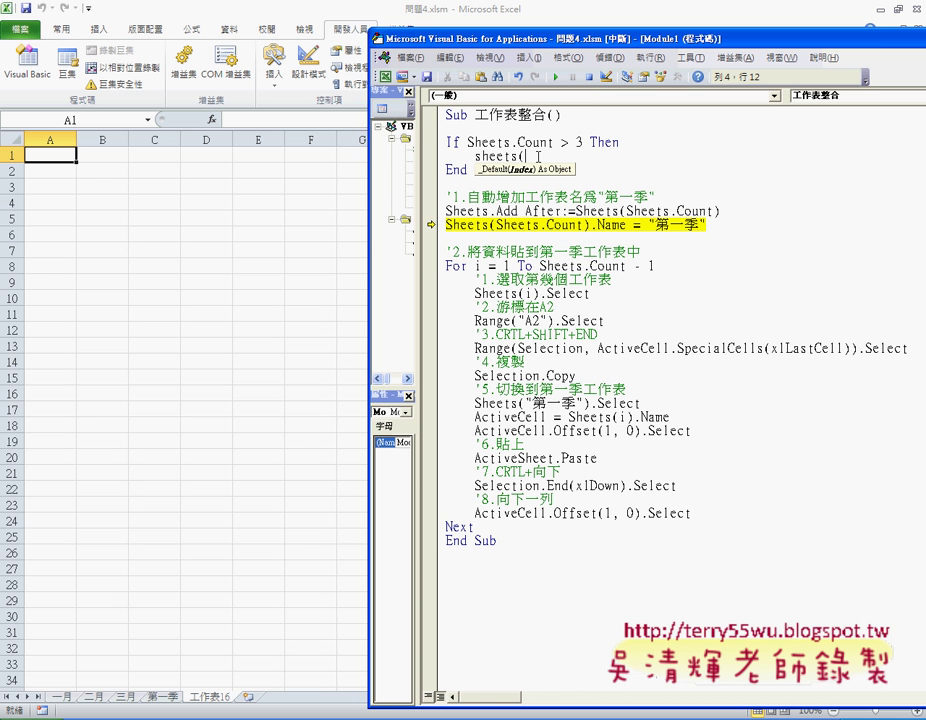
type("4")
type(")")
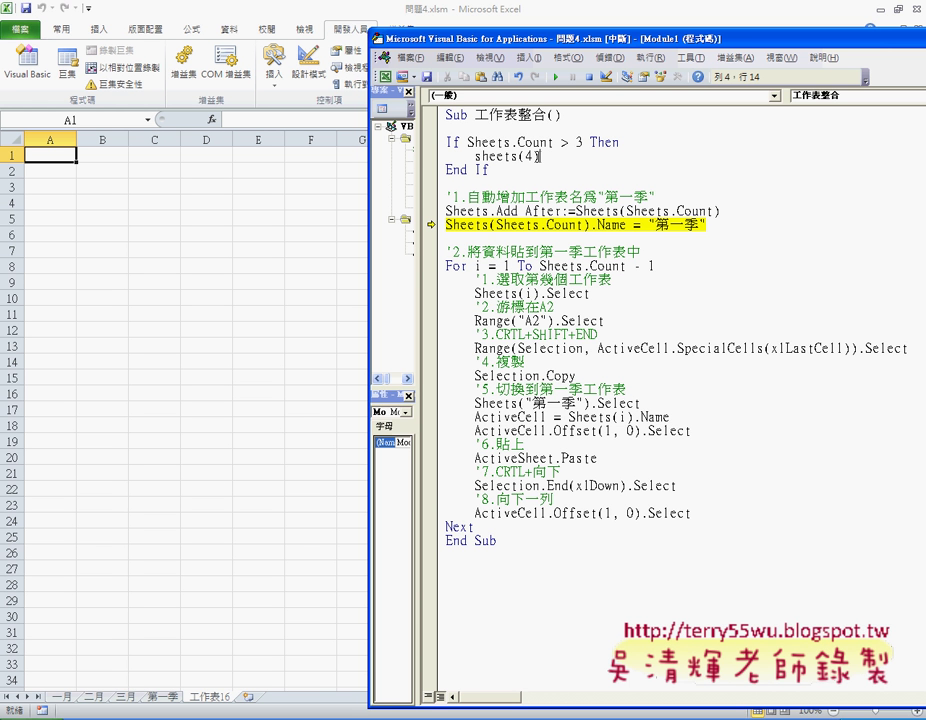
type(".")
type("del")
type("tete")
left_click(576, 142)
left_click(568, 156)
key("Delete")
key("Down")
- Highlight Delete and Sheets(4), then move the execution point back to the If line
mouse_move(570, 156)
left_mouse_down()
mouse_move(598, 157)
mouse_move(541, 160)
left_mouse_up()
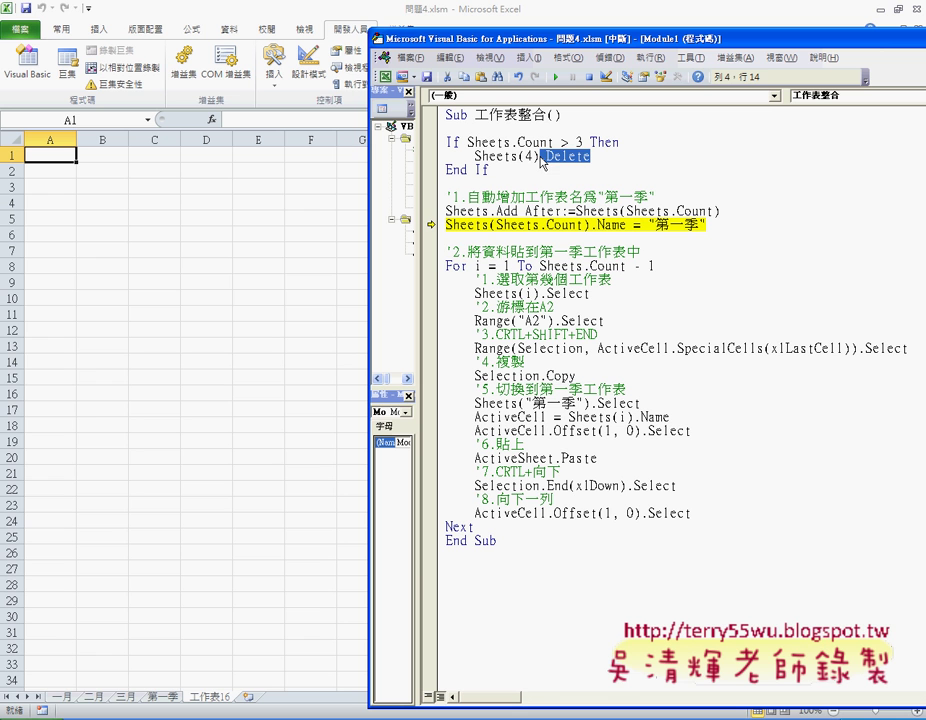
left_click_drag(541, 157, 474, 157)
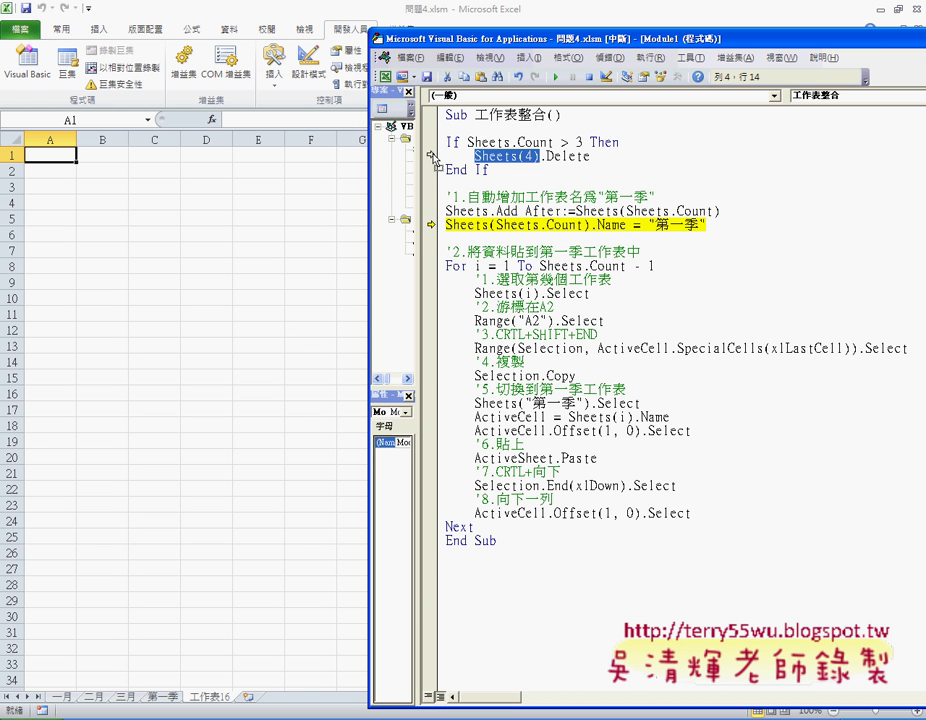
left_click_drag(432, 157, 432, 142)
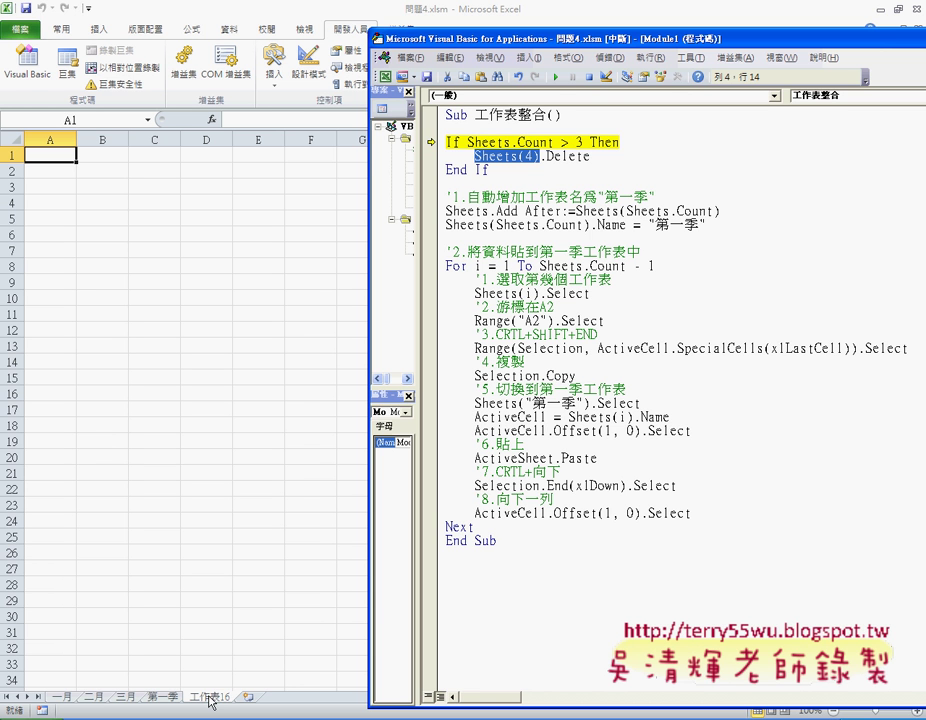
- Reset the paused macro and delete the leftover 工作表16 sheet in Excel
left_click(589, 76)
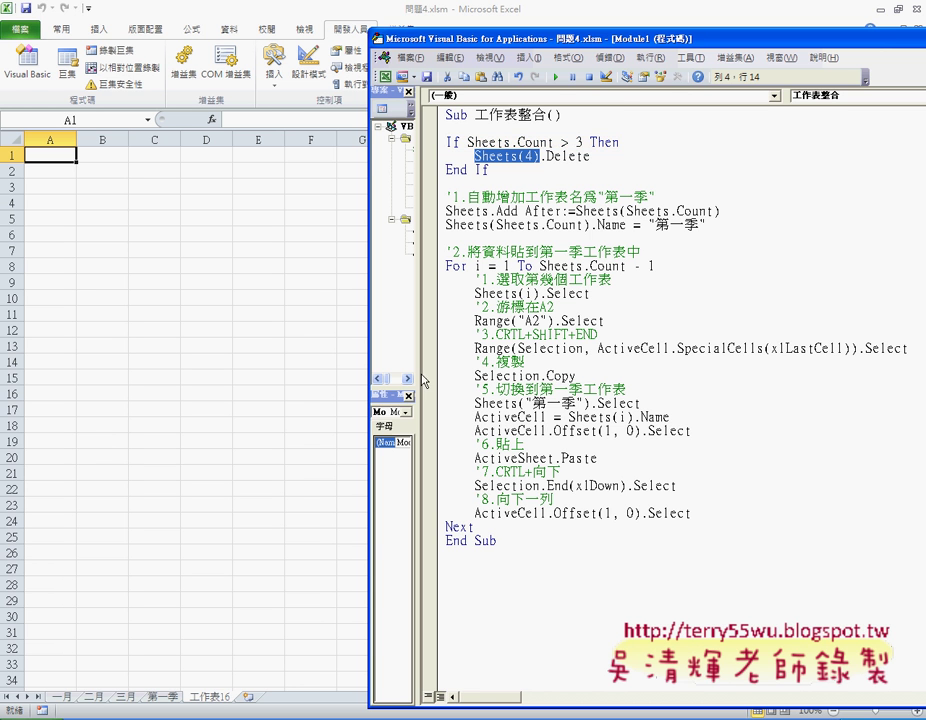
right_click(216, 700)
left_click(228, 543)
left_click(432, 406)
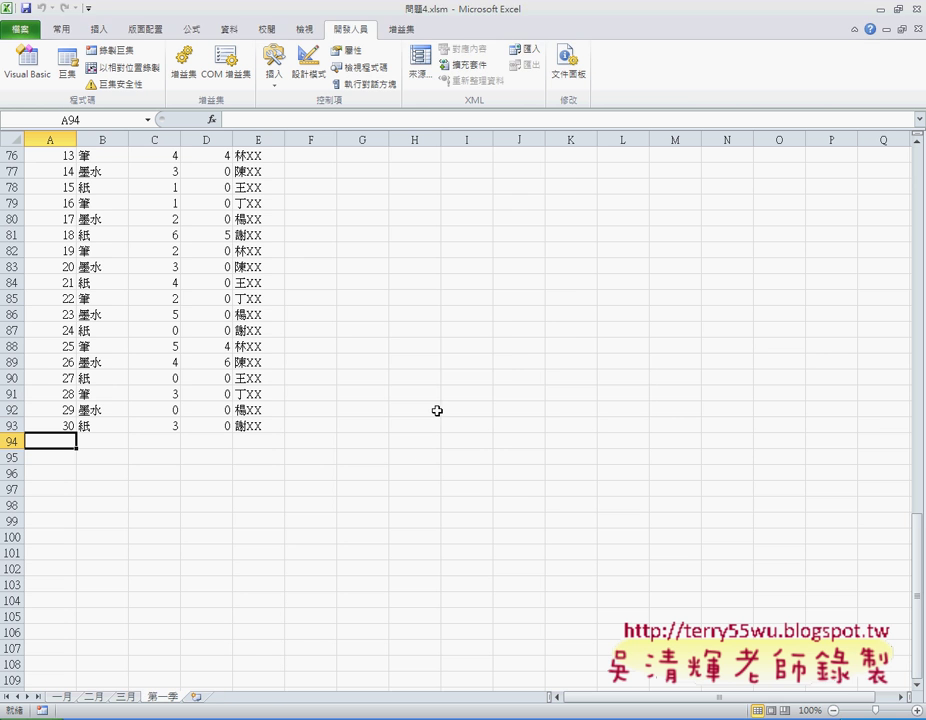
- Back in VBA, step through the macro with F8 up to Sheets(4).Delete
key("alt+F11")
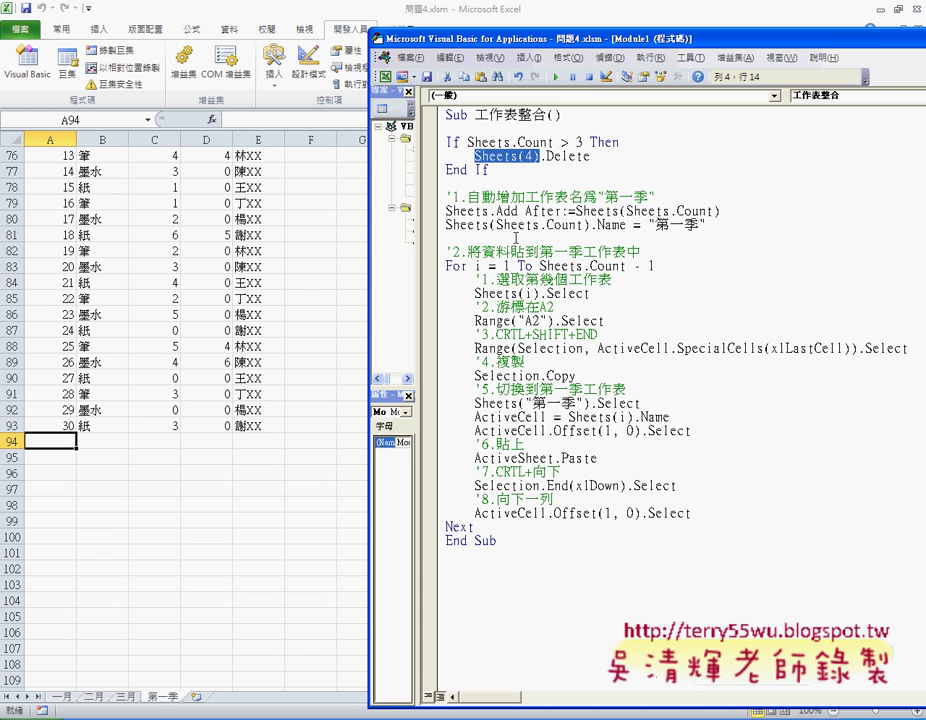
left_click(535, 157)
key("F8")
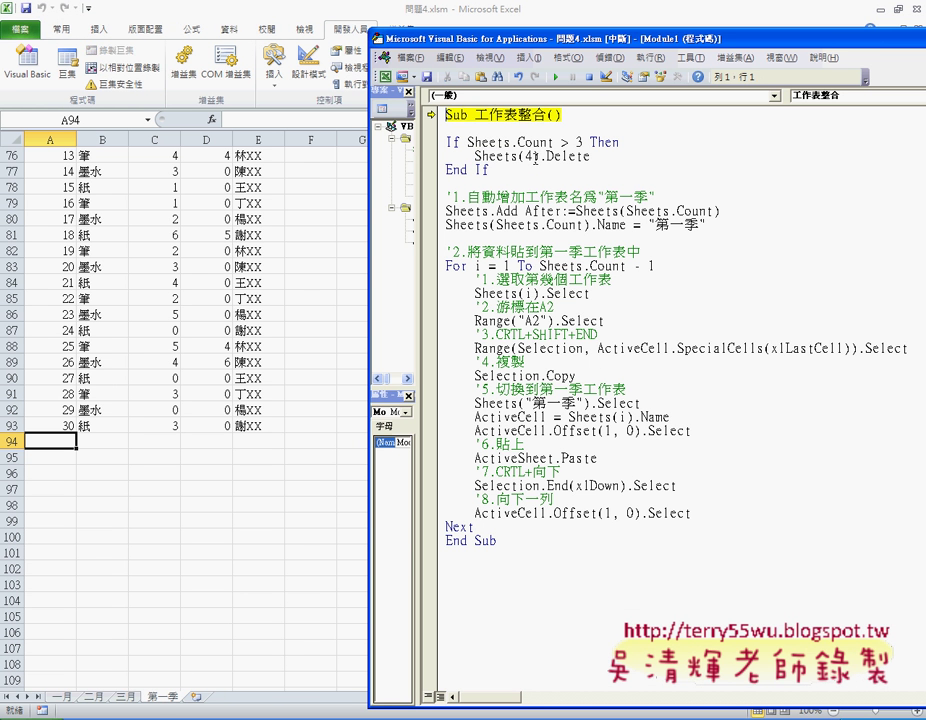
key("F8")
key("F8")
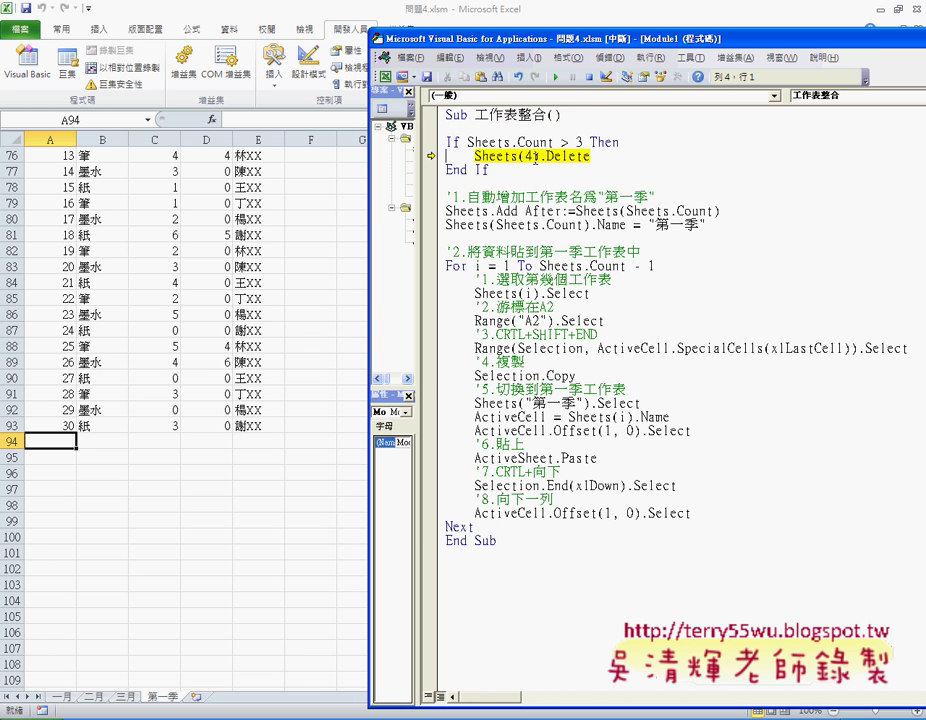
key("F8")
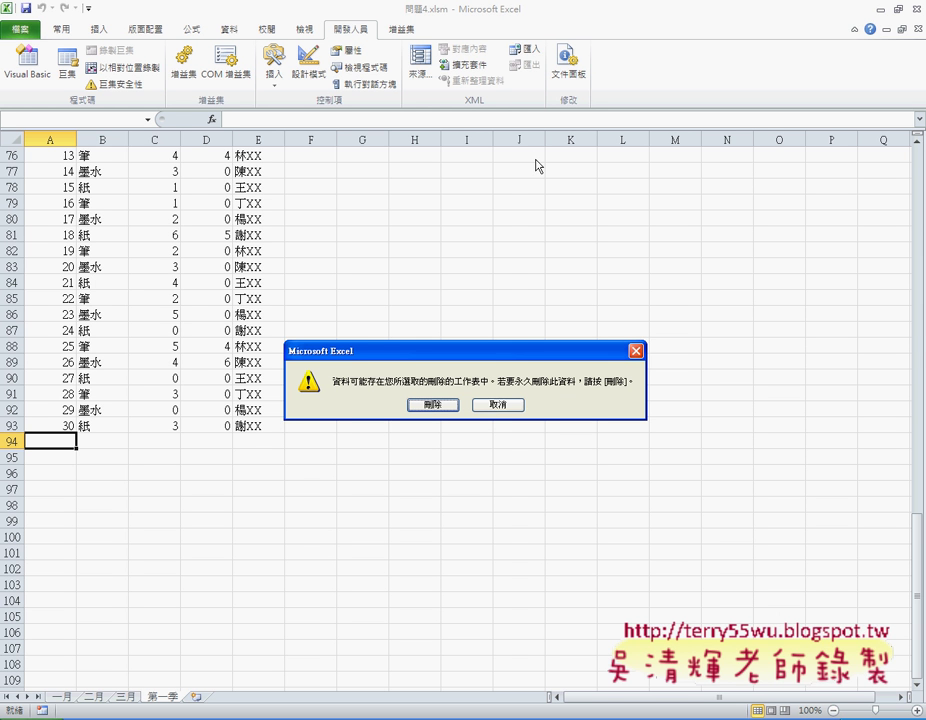
- Confirm deleting the 第一季 sheet, then highlight and deselect the Sheets(4).Delete line
left_click(432, 405)
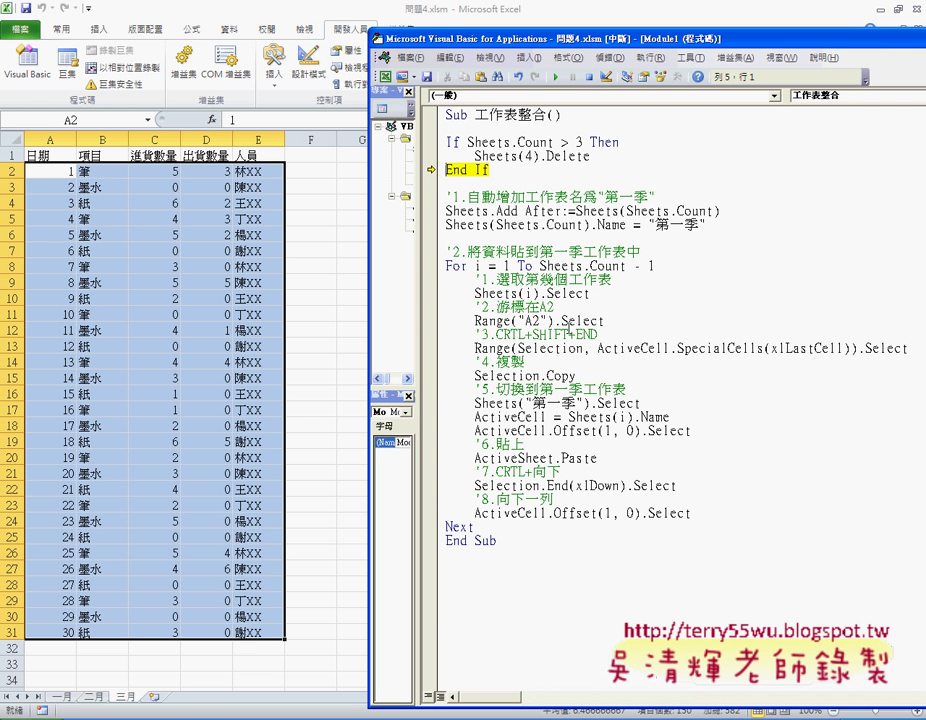
left_click_drag(607, 157, 479, 156)
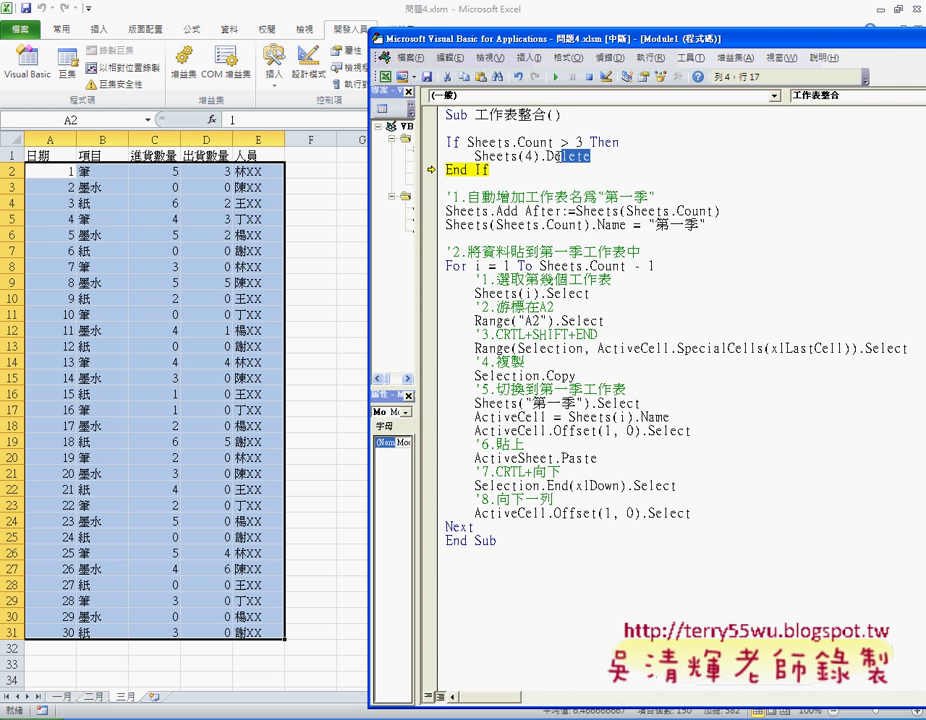
left_click(607, 157)
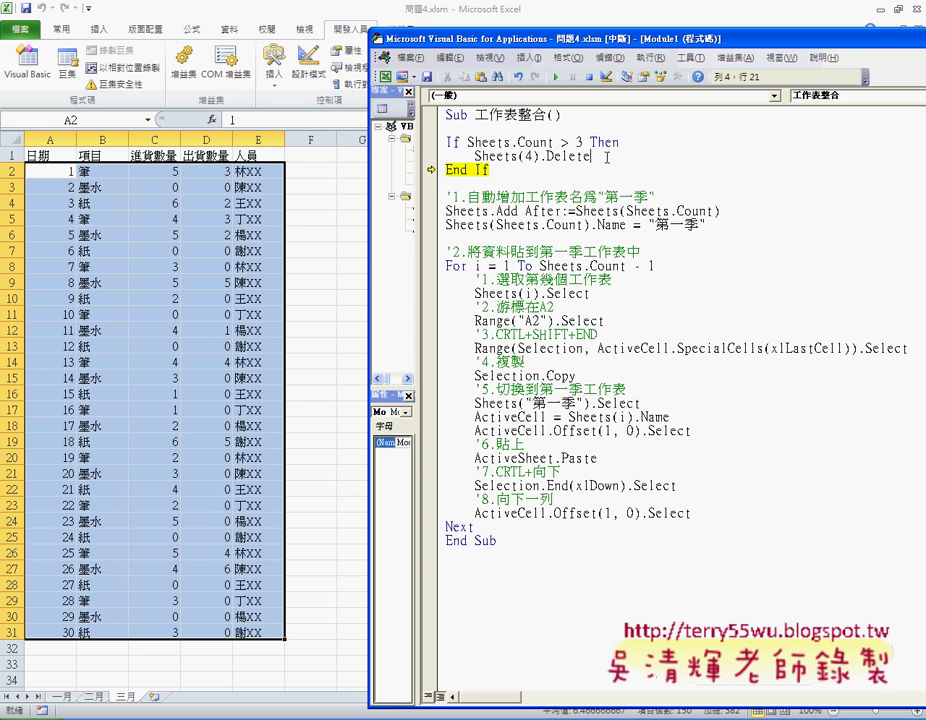